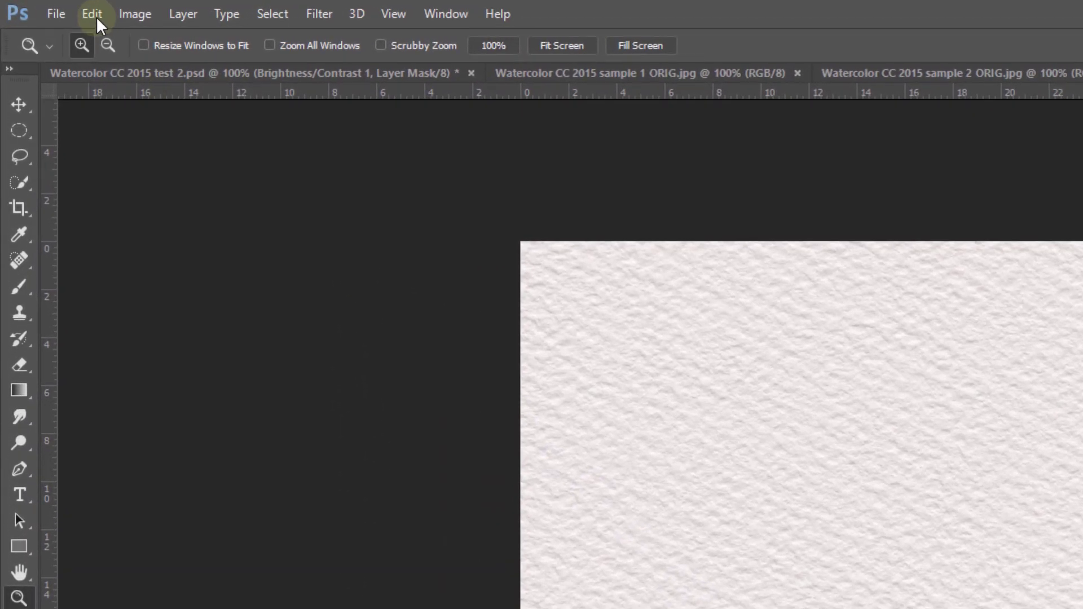
# - Define the paper texture as a pattern named 'watercolor paper pattern.jpg'
pyautogui.click(54, 7)
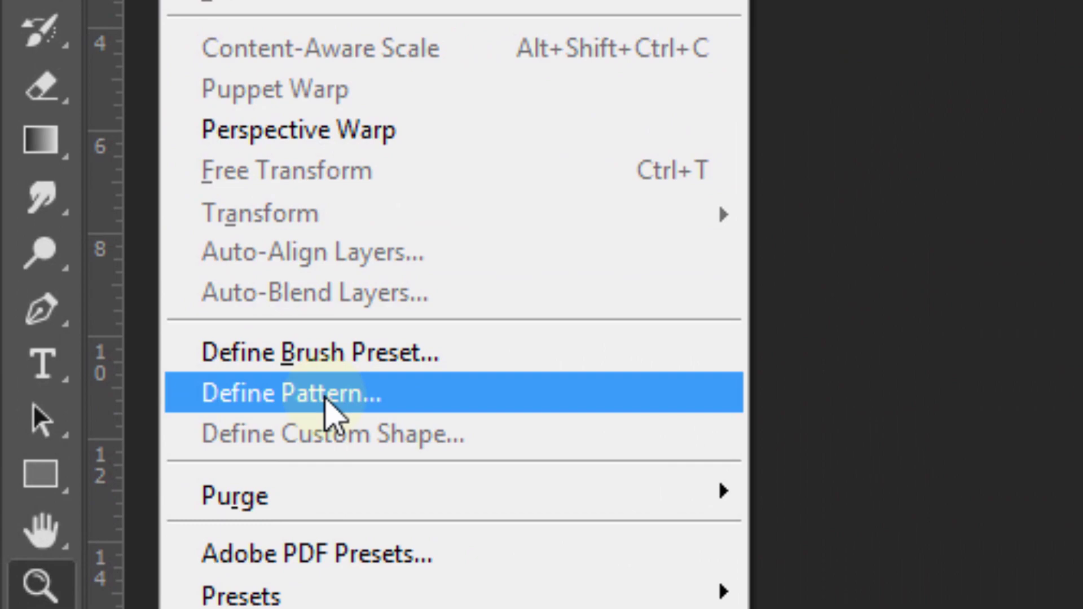
pyautogui.click(326, 395)
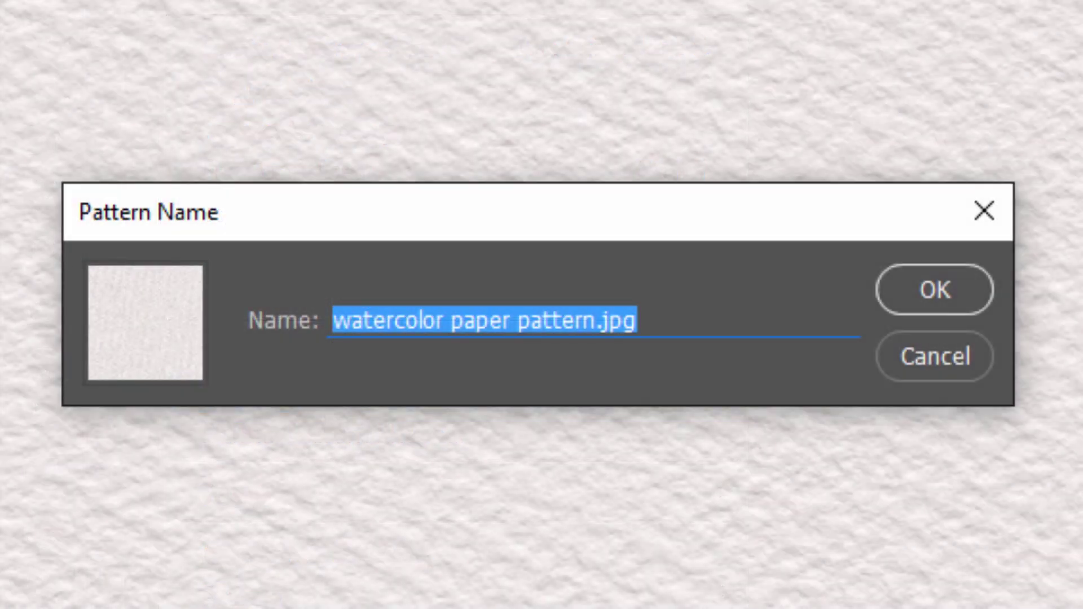
pyautogui.click(947, 292)
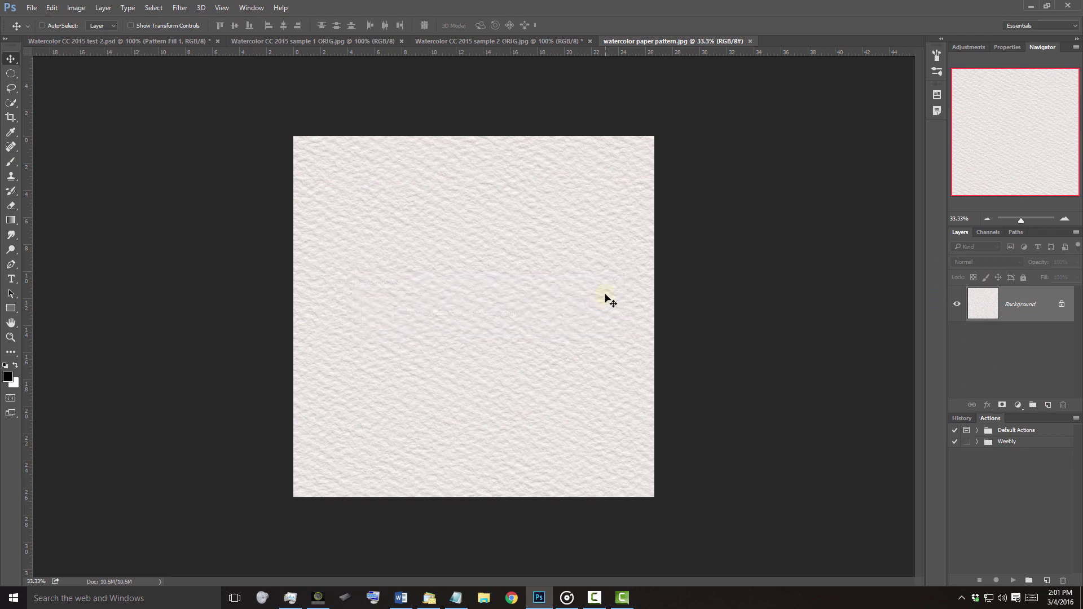
# - In the Venice canal document, convert the background to smart object Layer 0 and hide it
pyautogui.click(545, 41)
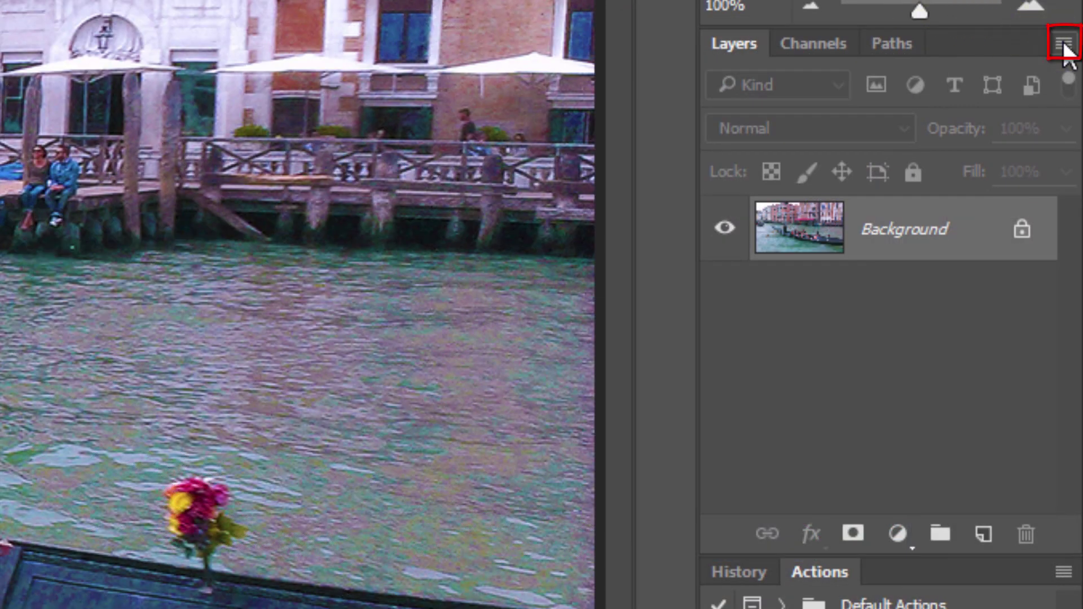
pyautogui.click(1064, 44)
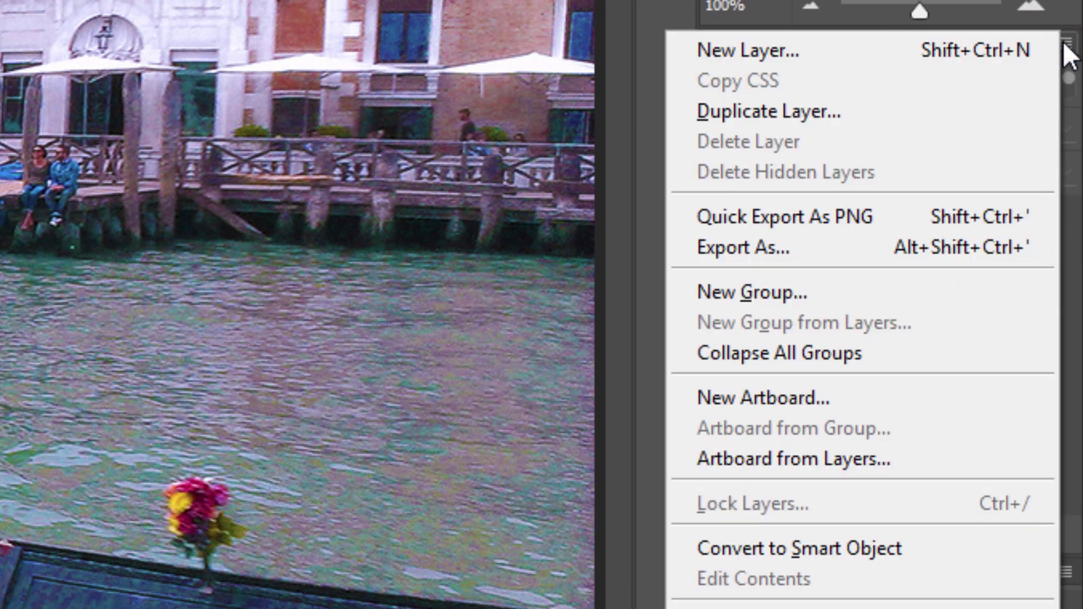
pyautogui.click(938, 562)
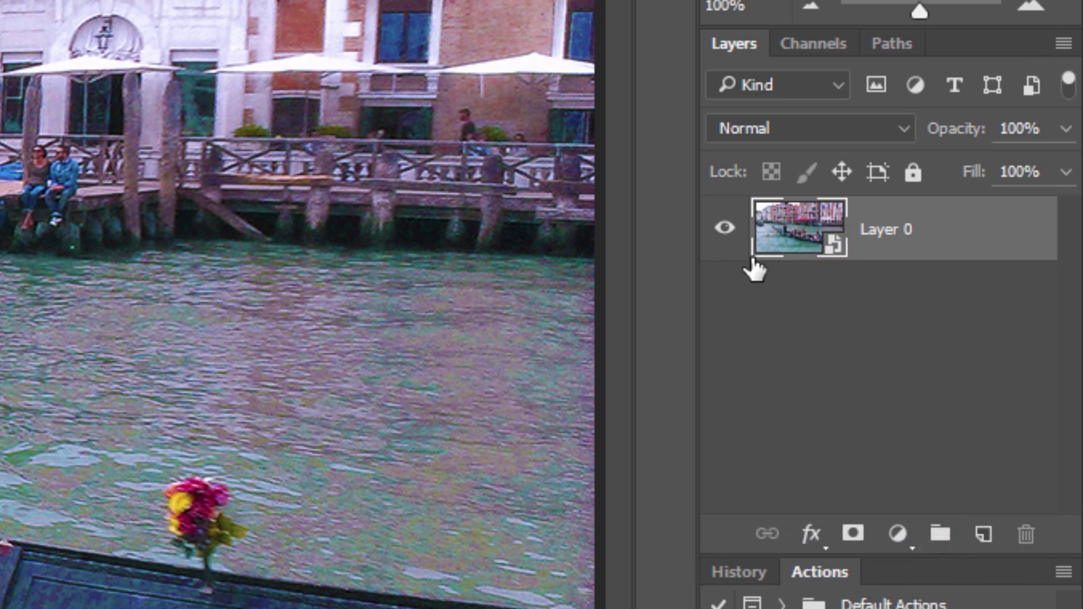
pyautogui.click(724, 228)
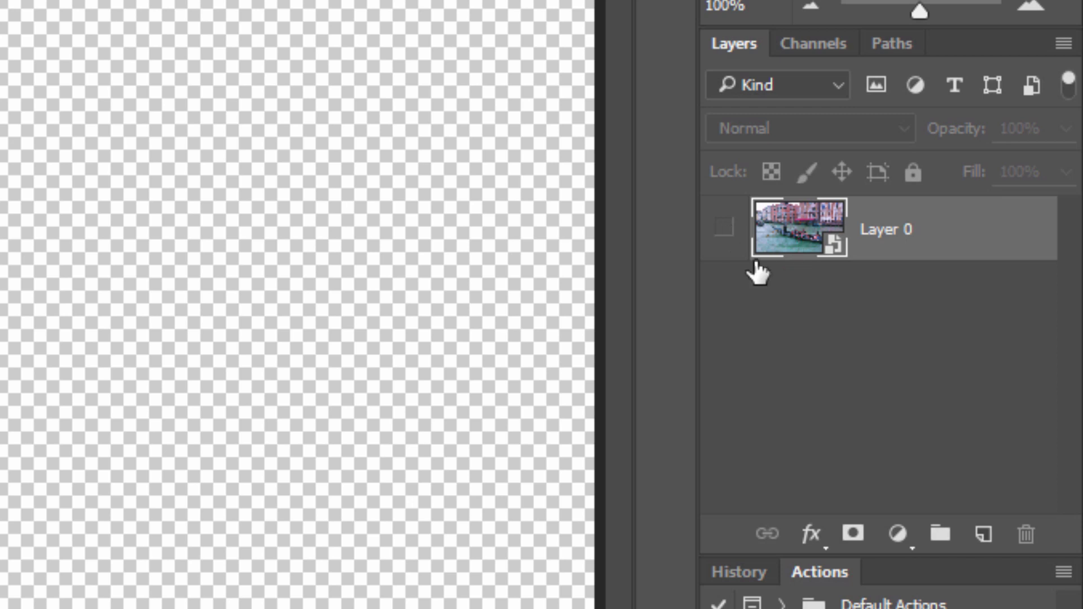
# - Add a Pattern Fill layer below Layer 0 using the watercolor paper pattern at 15% scale
pyautogui.keyDown('ctrl'); pyautogui.click(984, 537); pyautogui.keyUp('ctrl')
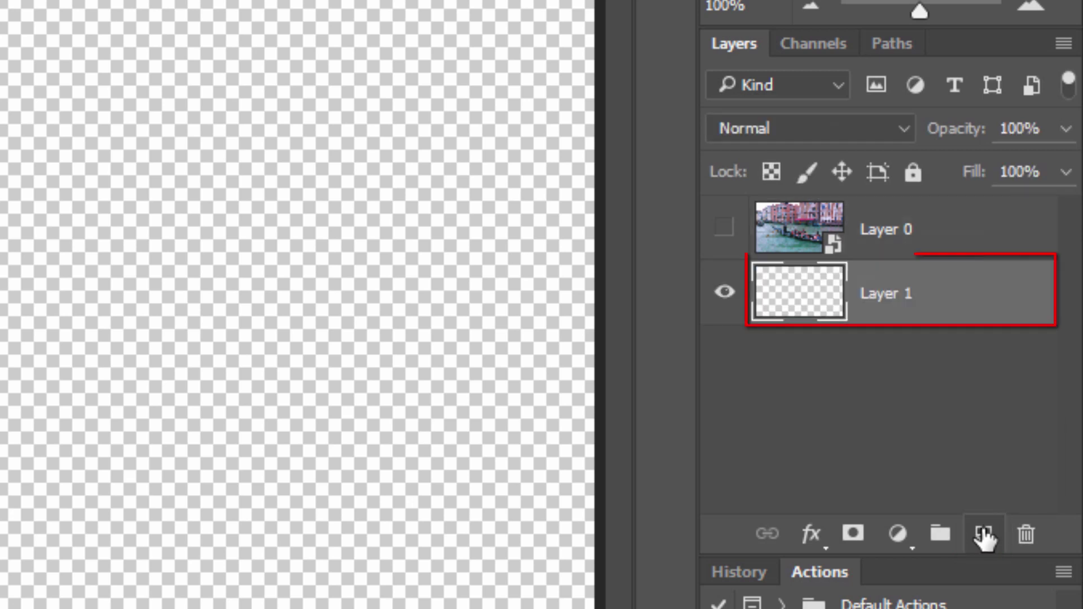
pyautogui.click(897, 535)
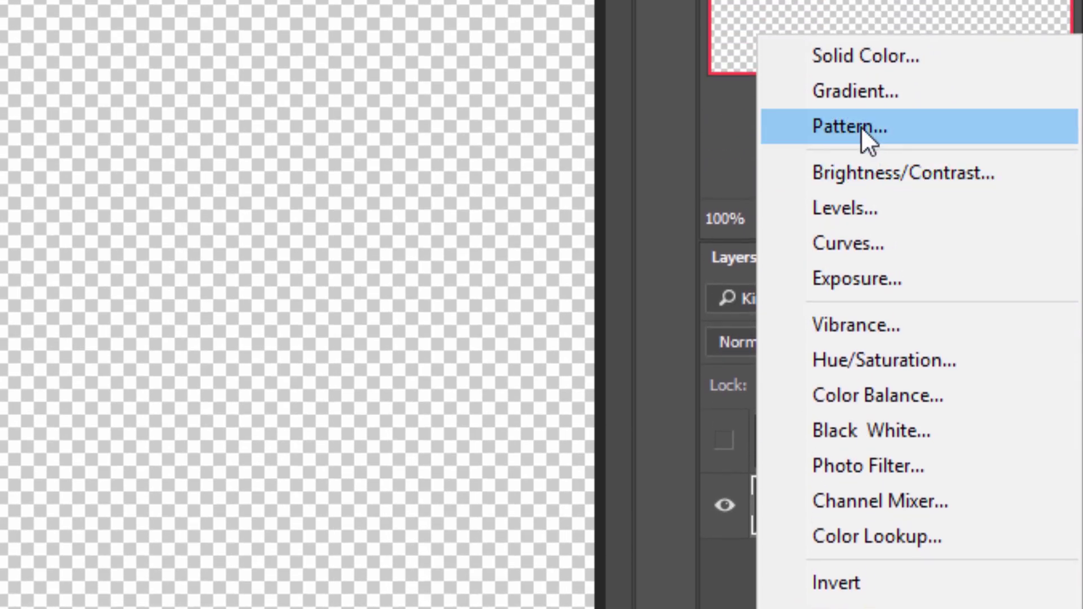
pyautogui.click(860, 127)
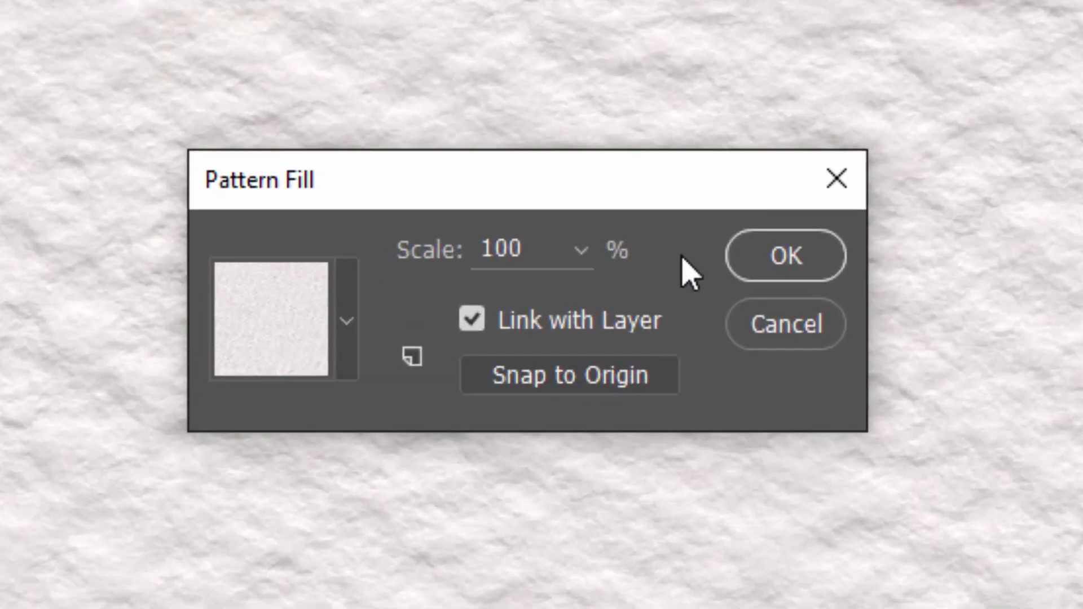
pyautogui.click(482, 285)
pyautogui.press('BackSpace')
pyautogui.press('BackSpace')
pyautogui.press('BackSpace')
pyautogui.write('15')
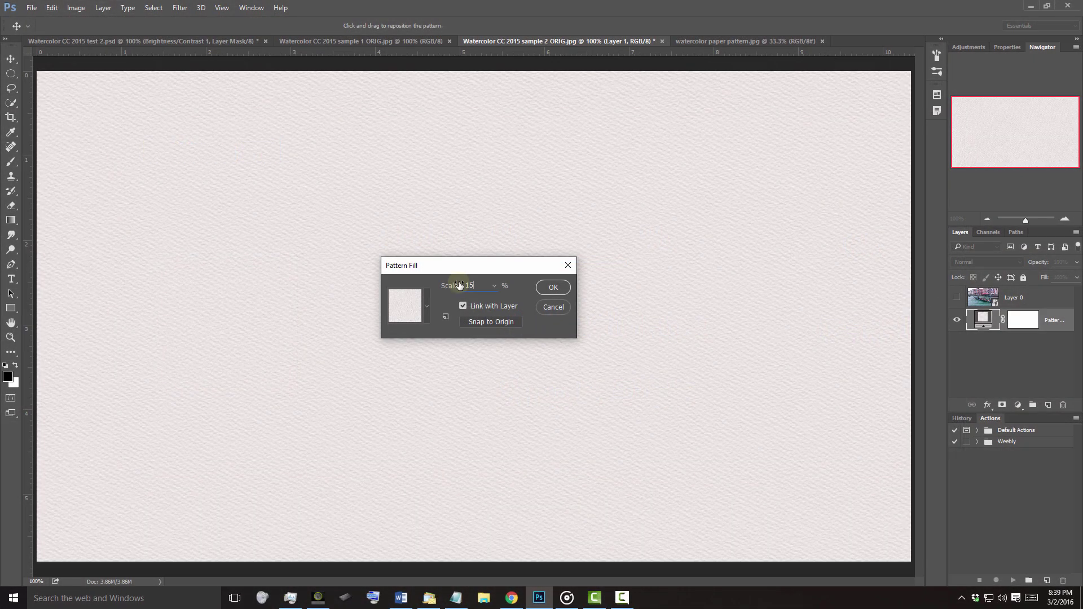
pyautogui.click(552, 288)
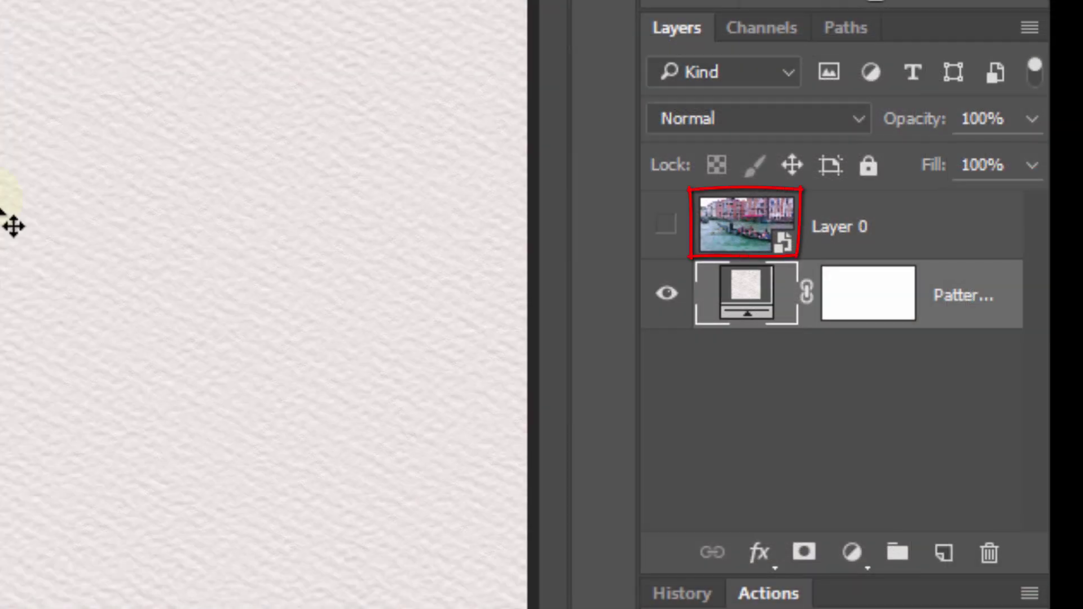
# - Make Layer 0 visible again and set its blend mode to Color Burn
pyautogui.click(666, 227)
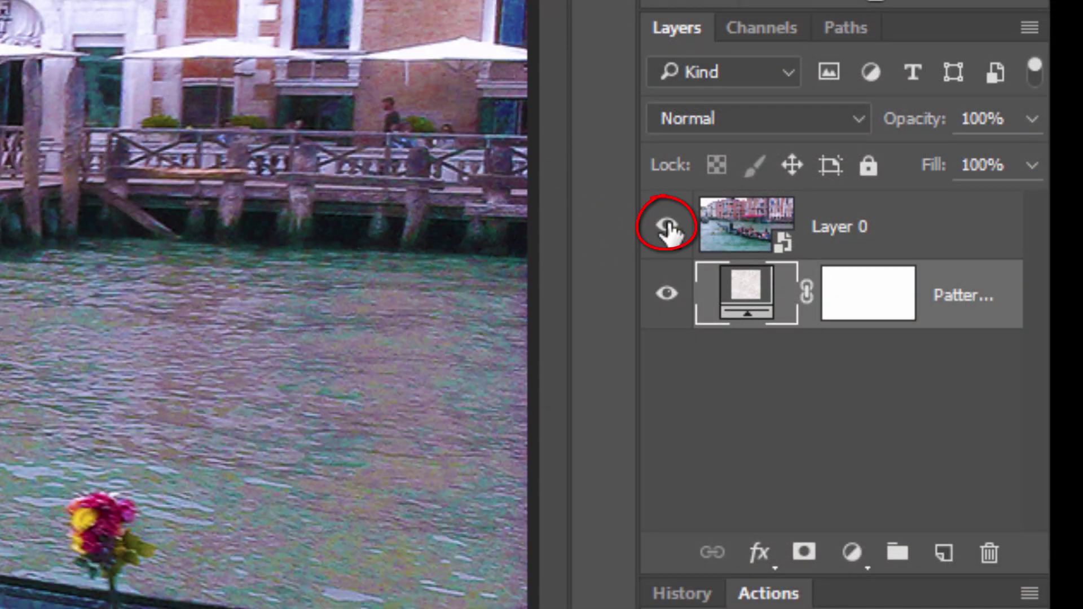
pyautogui.click(739, 234)
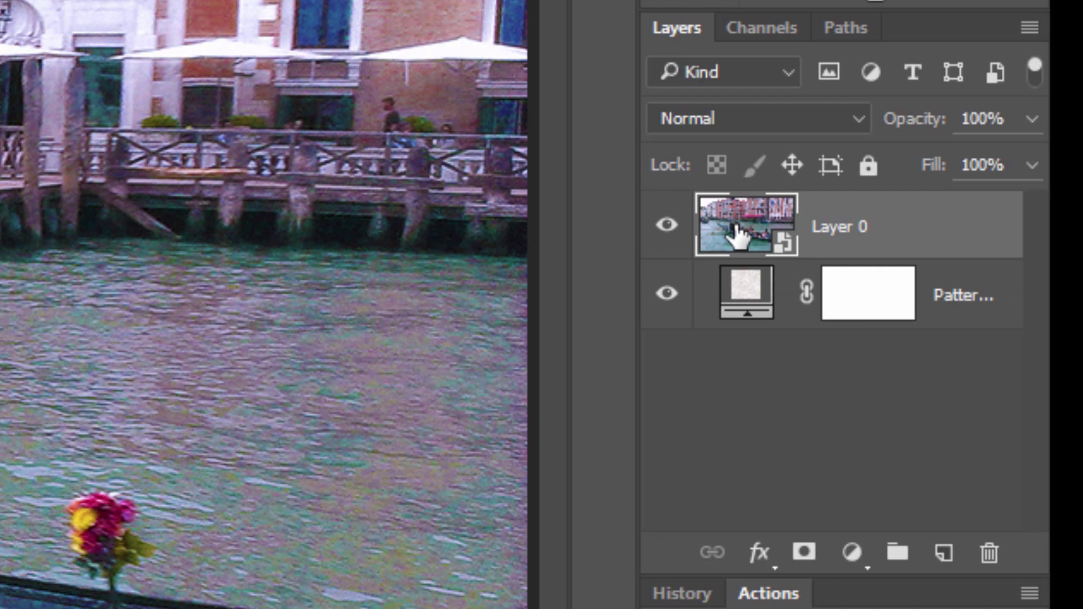
pyautogui.click(733, 118)
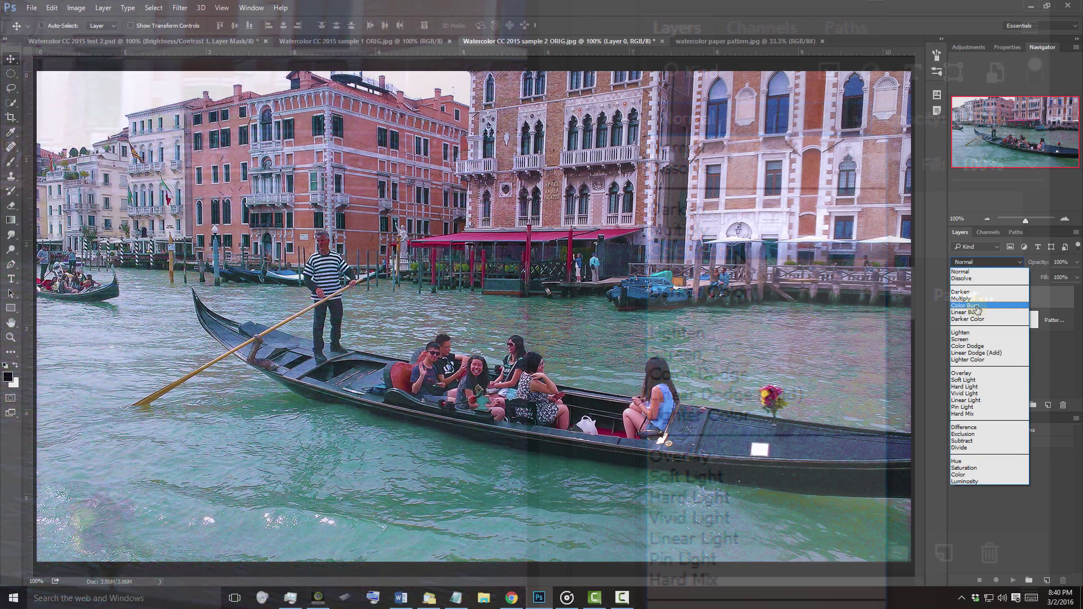
pyautogui.click(735, 251)
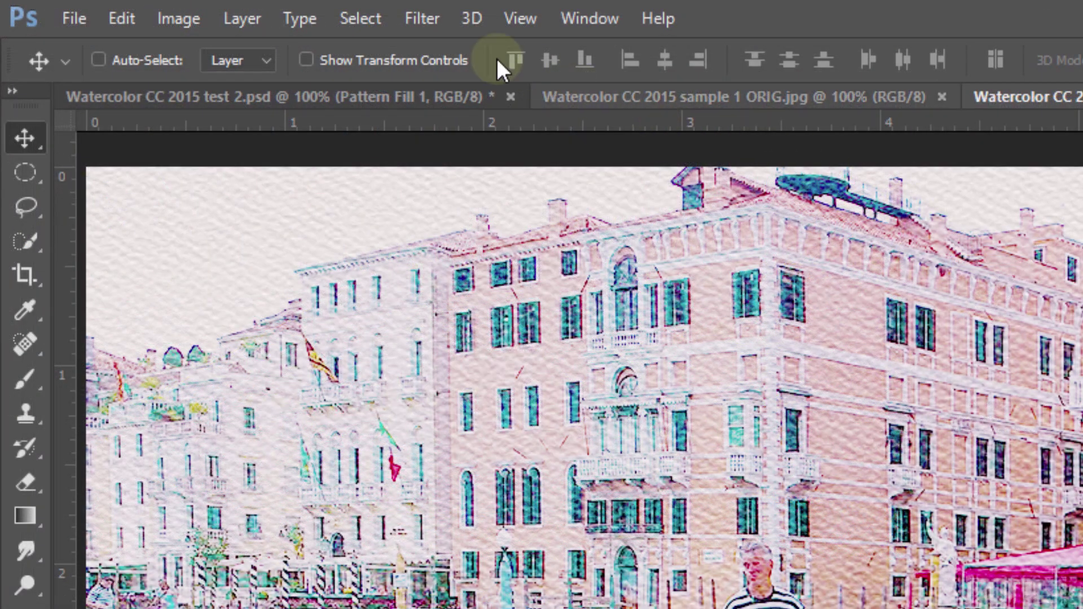
# - Apply Smart Blur to Layer 0 with Radius 10, Threshold 40 and High quality
pyautogui.click(180, 7)
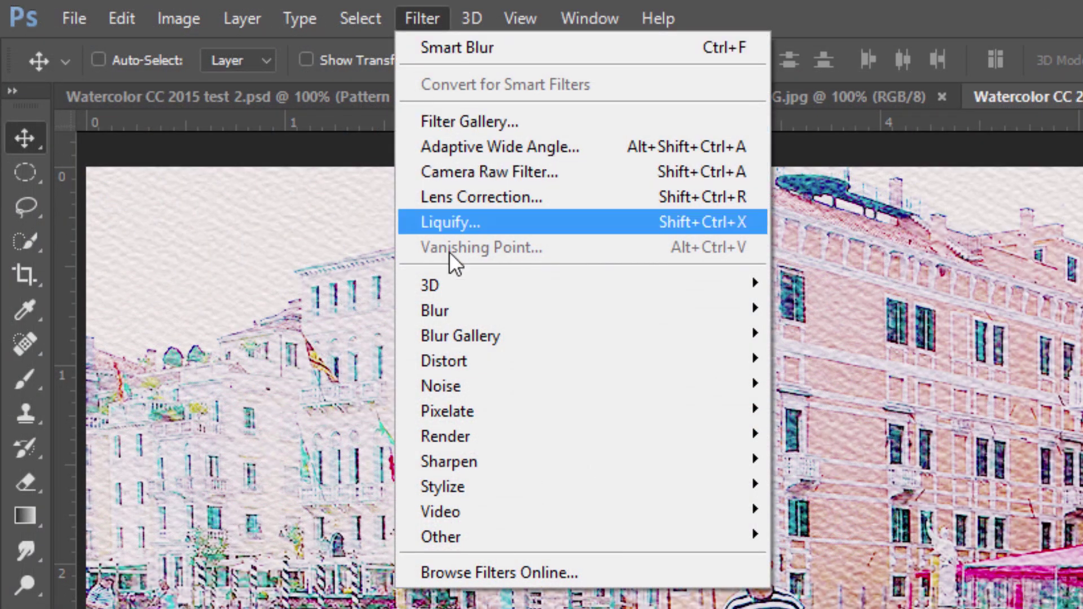
pyautogui.moveTo(459, 312)
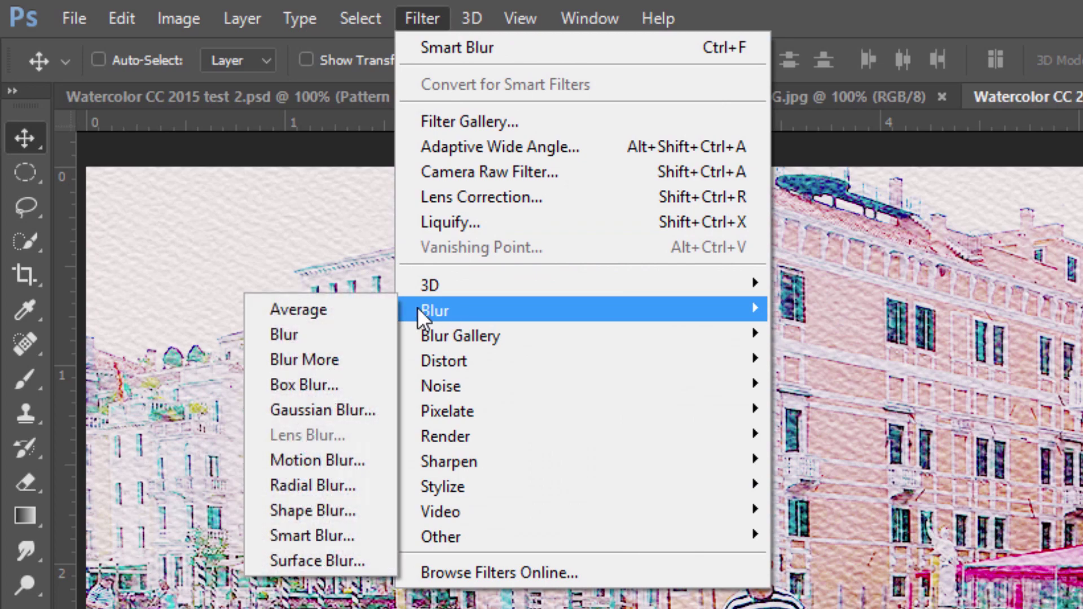
pyautogui.click(331, 533)
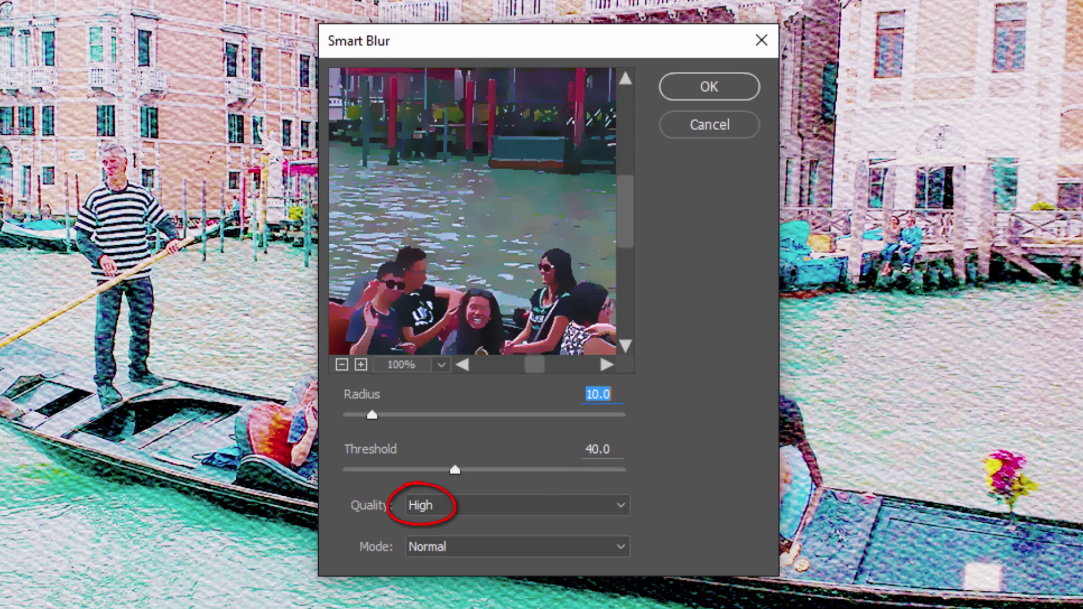
pyautogui.click(709, 93)
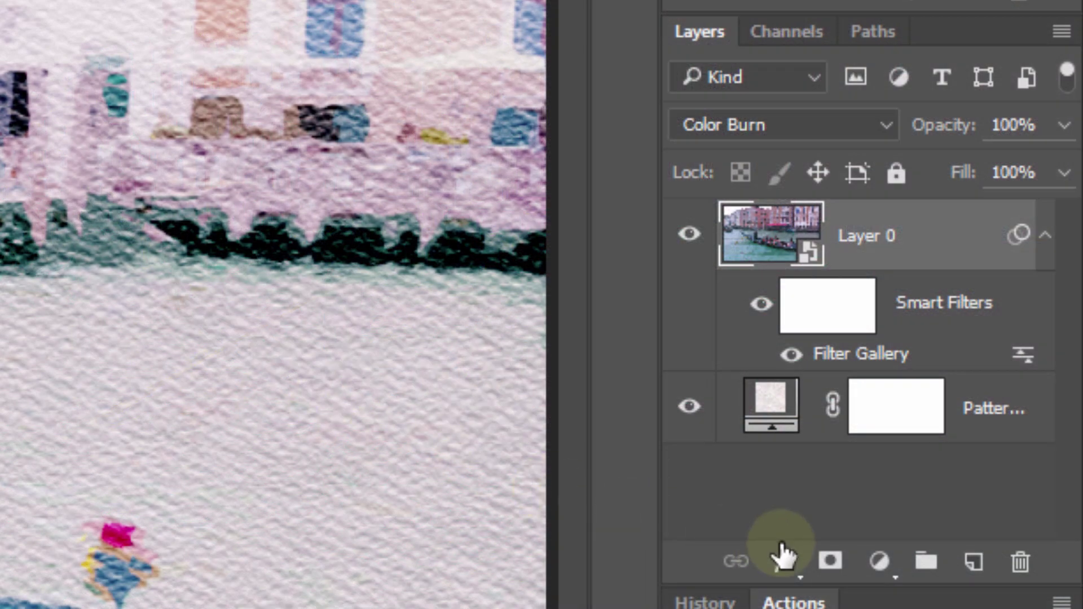
# - Add a white layer mask to the Venice photo layer
pyautogui.click(830, 562)
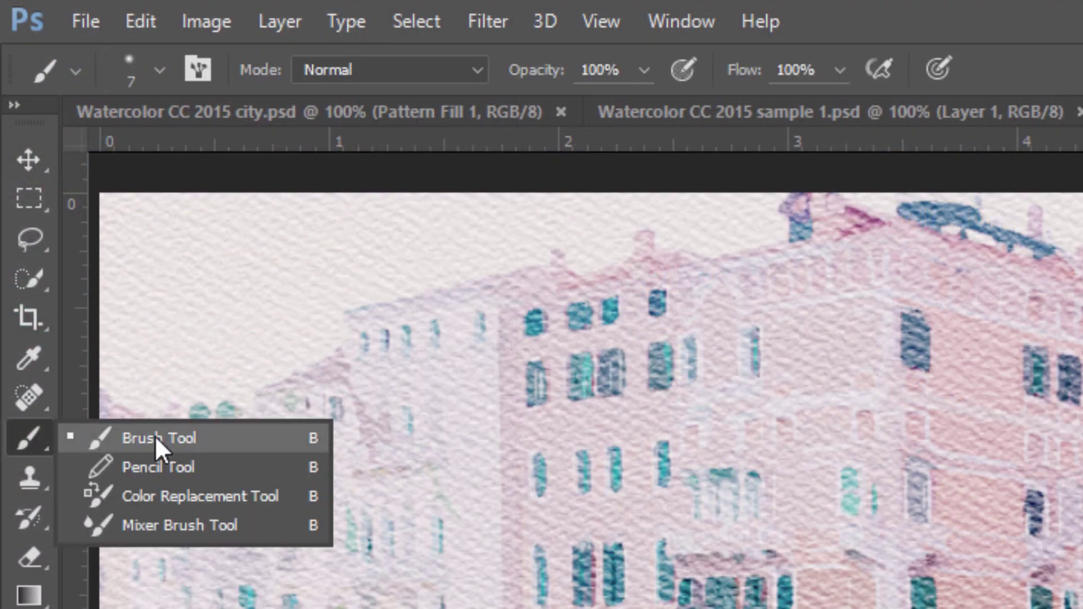
# - Select the Brush tool and replace the current brush presets with the Wet Media Brushes set
pyautogui.click(154, 436)
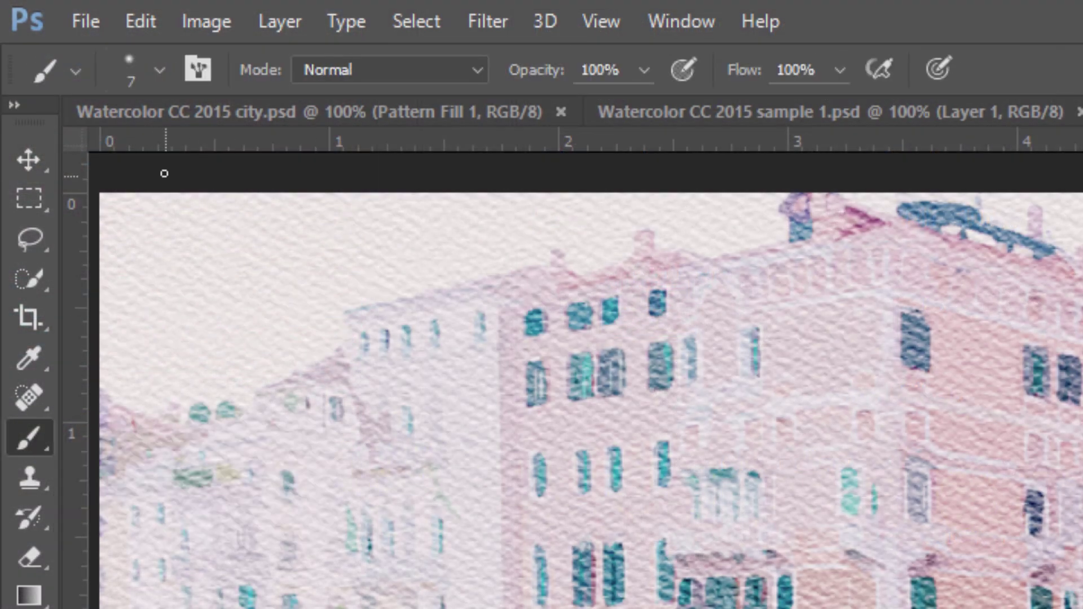
pyautogui.click(159, 70)
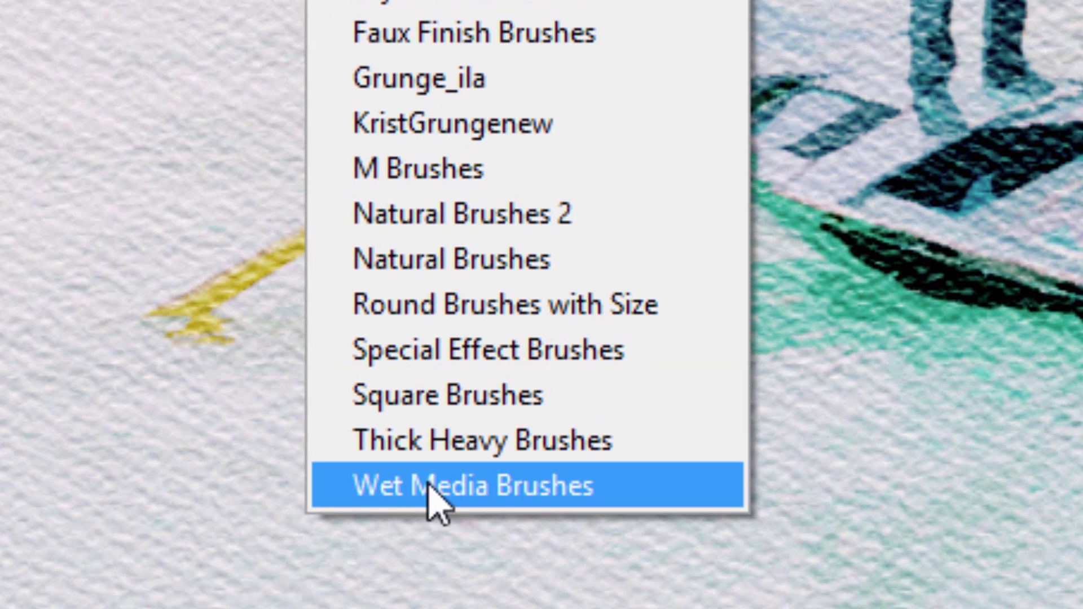
pyautogui.click(429, 487)
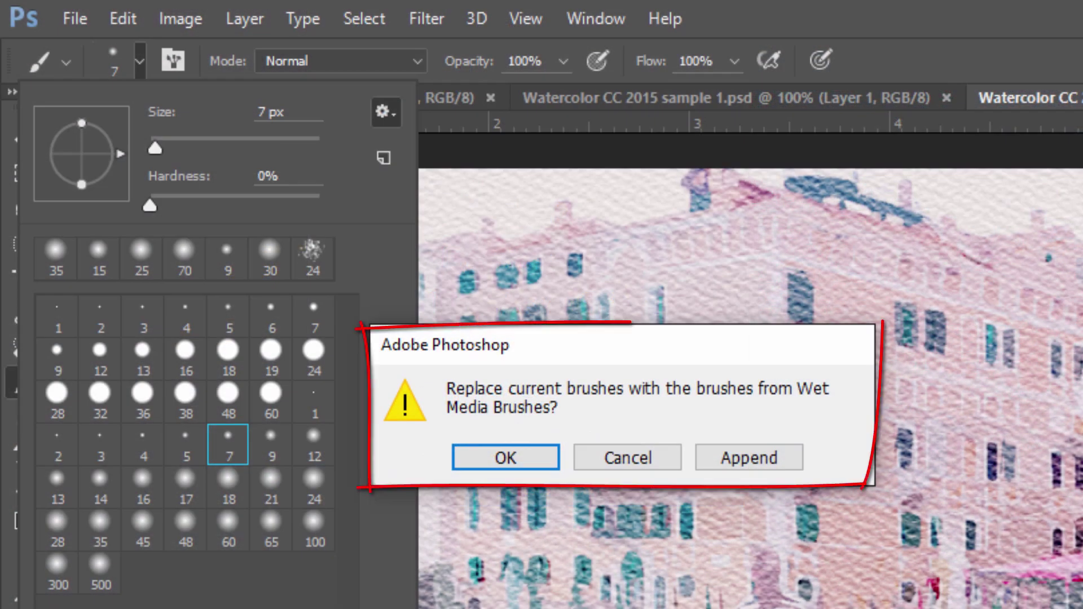
pyautogui.click(494, 456)
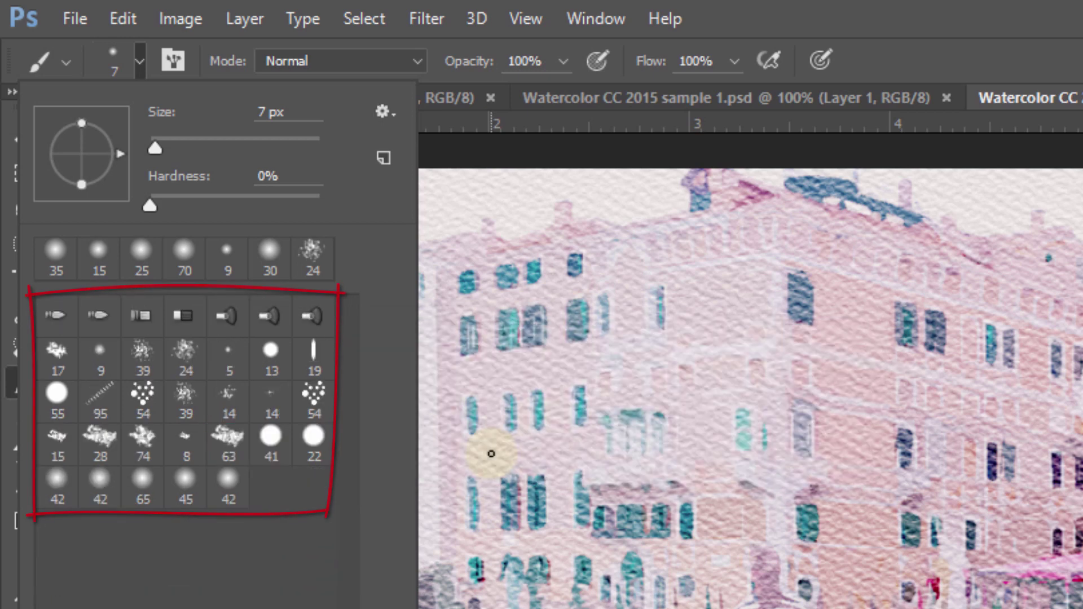
# - Show the presets as a Small List and choose the 9 px Drippy Water brush
pyautogui.click(383, 113)
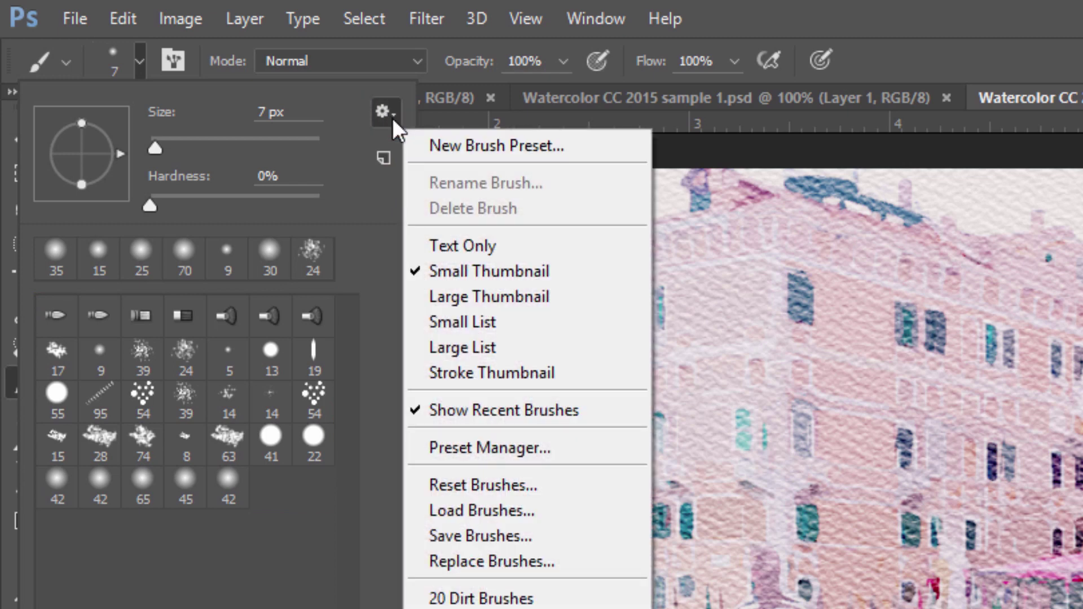
pyautogui.click(444, 322)
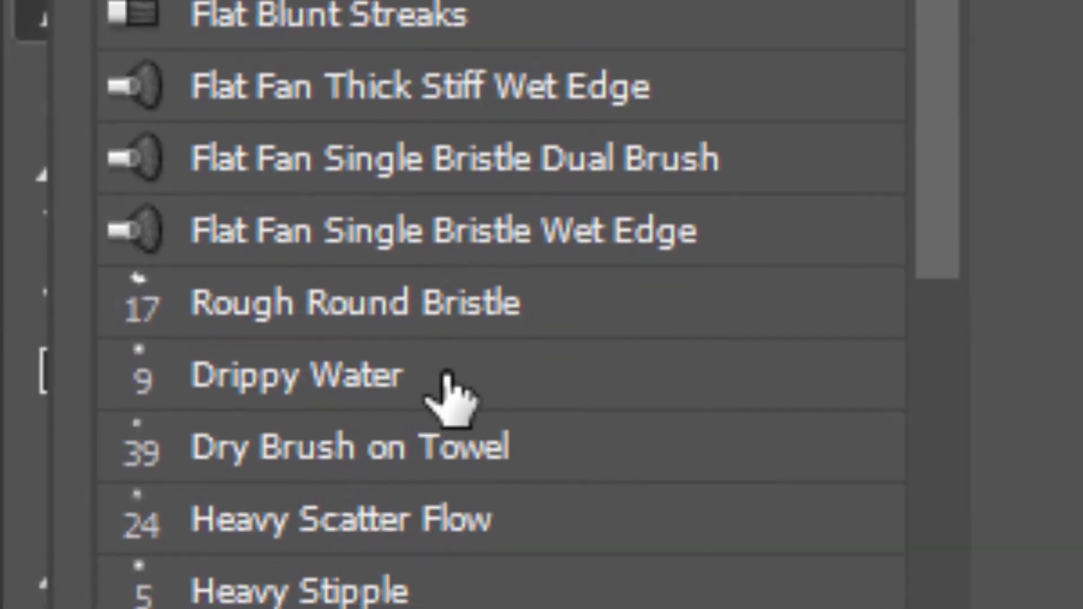
pyautogui.click(165, 525)
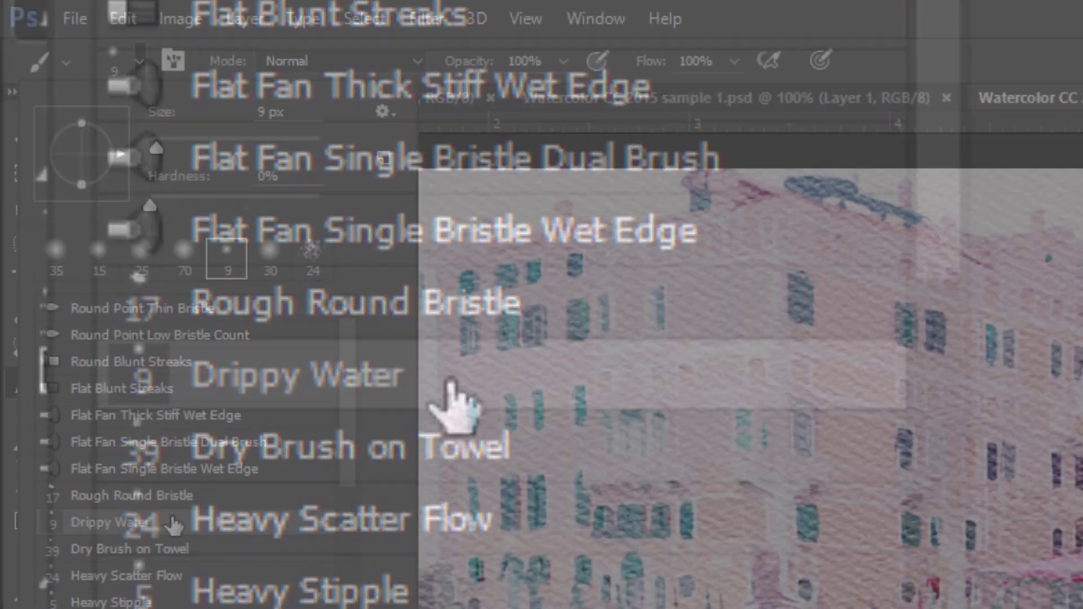
pyautogui.press('Return')
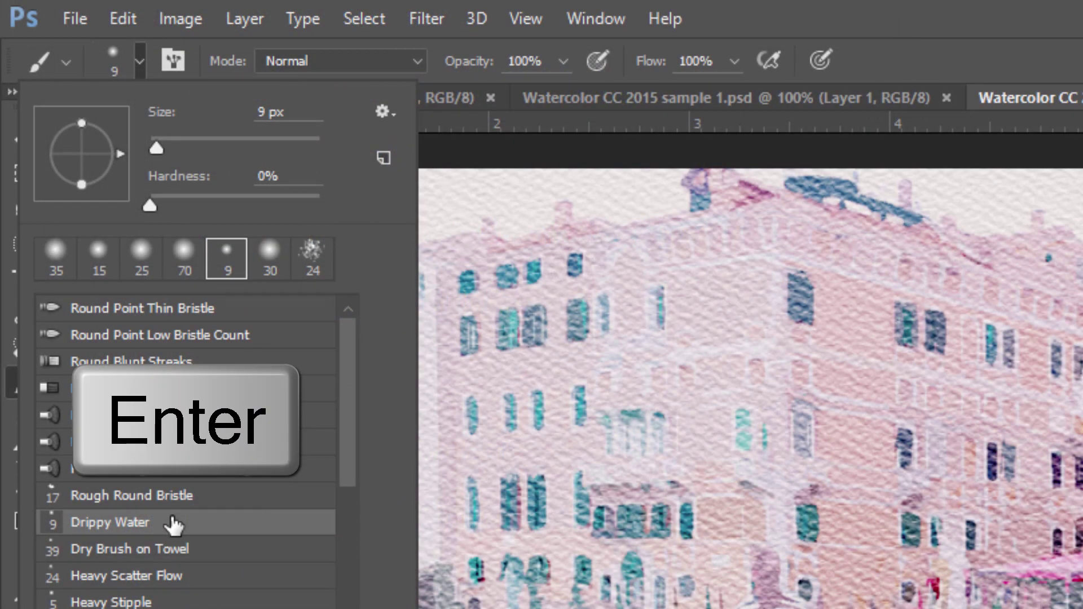
# - Resize the Drippy Water brush to 35 pixels using the bracket keys
pyautogui.press(']')
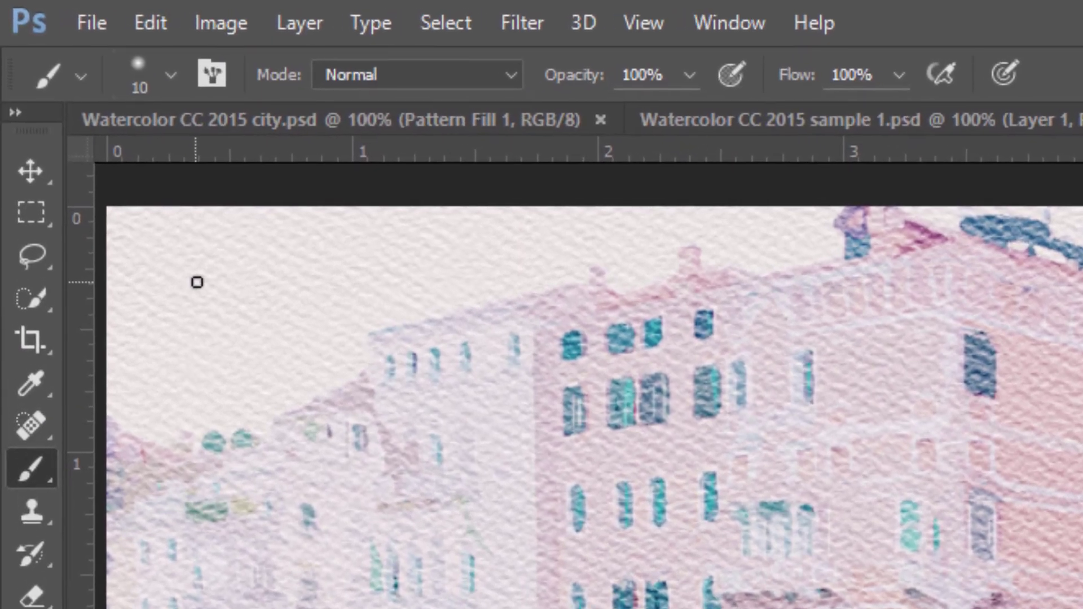
pyautogui.press(']')
pyautogui.press('[')
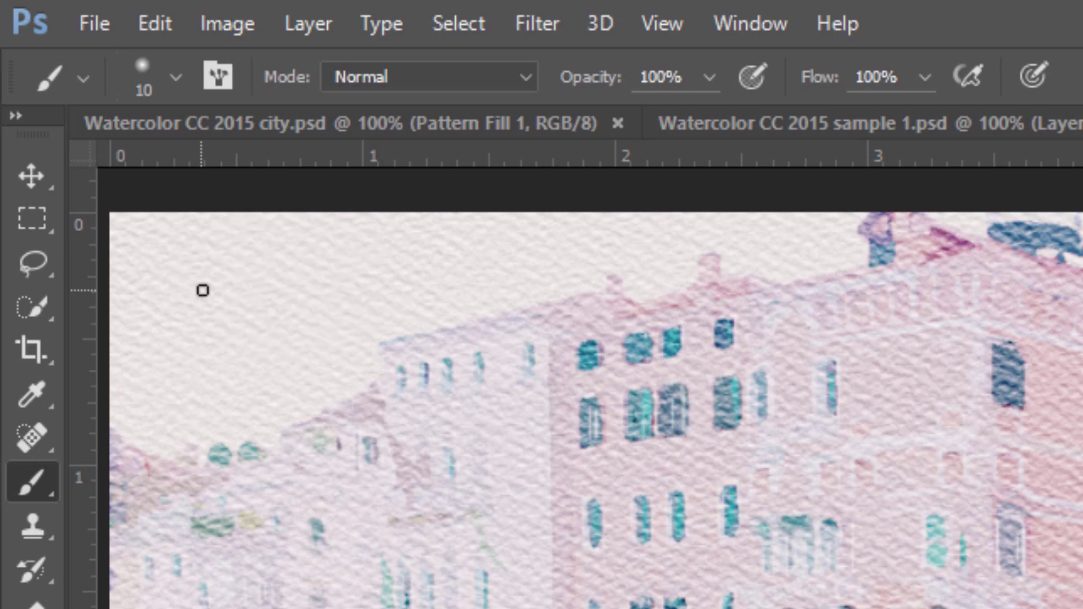
pyautogui.press(']')
pyautogui.press(']')
pyautogui.press(']')
pyautogui.press(']')
pyautogui.press(']')
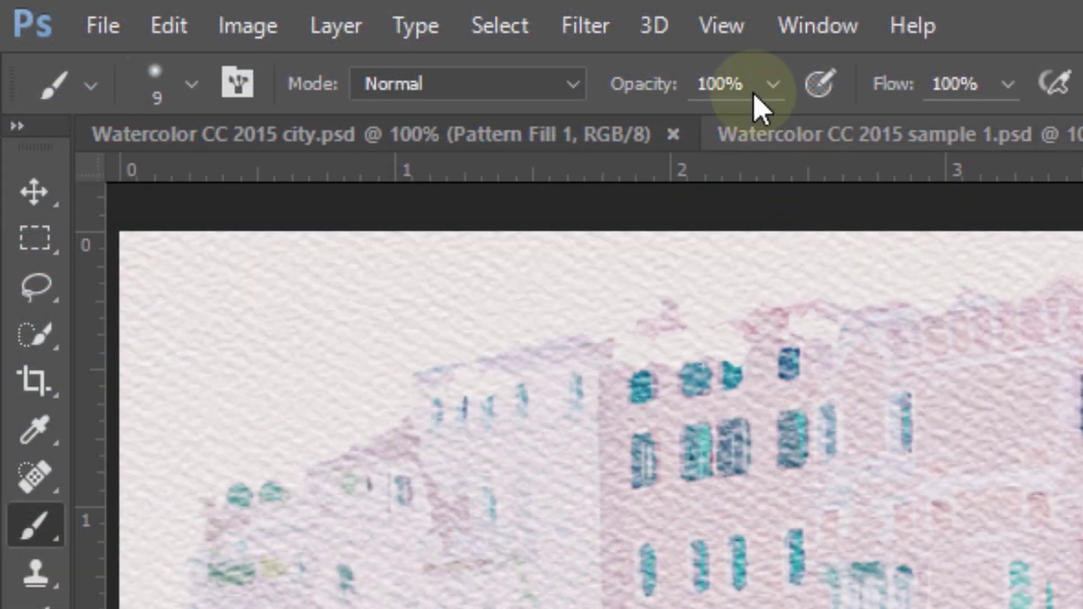
# - Set the brush opacity to 50% and resize the brush to 25 pixels
pyautogui.click(746, 84)
pyautogui.write('5')
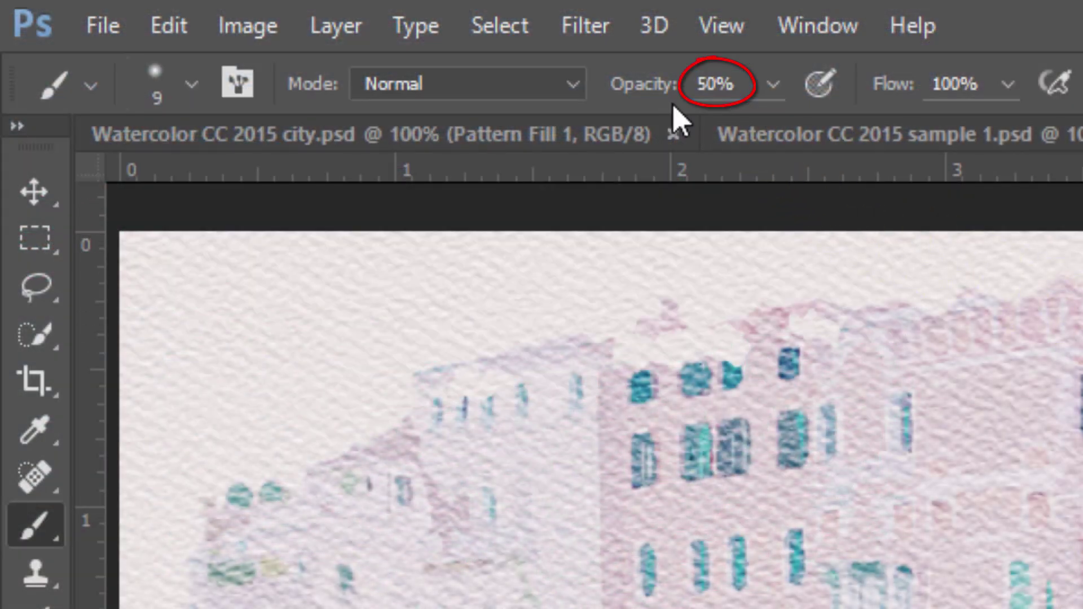
pyautogui.write('0')
pyautogui.press('Return')
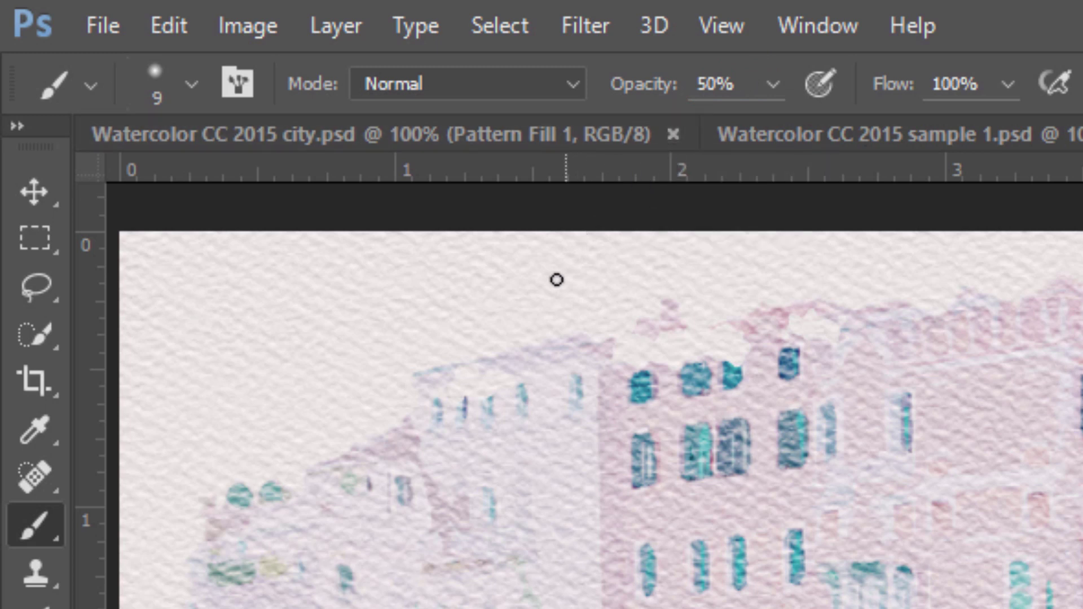
pyautogui.press(']')
pyautogui.press(']')
pyautogui.press(']')
pyautogui.press(']')
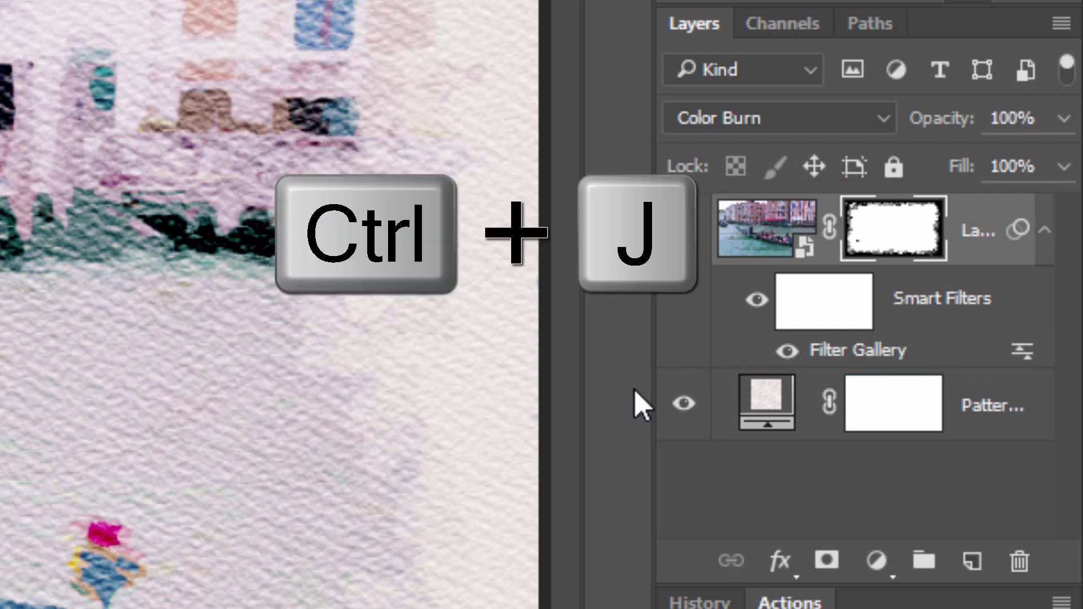
# - Duplicate the masked watercolour layer with Ctrl+J
pyautogui.hotkey('ctrl', 'j')
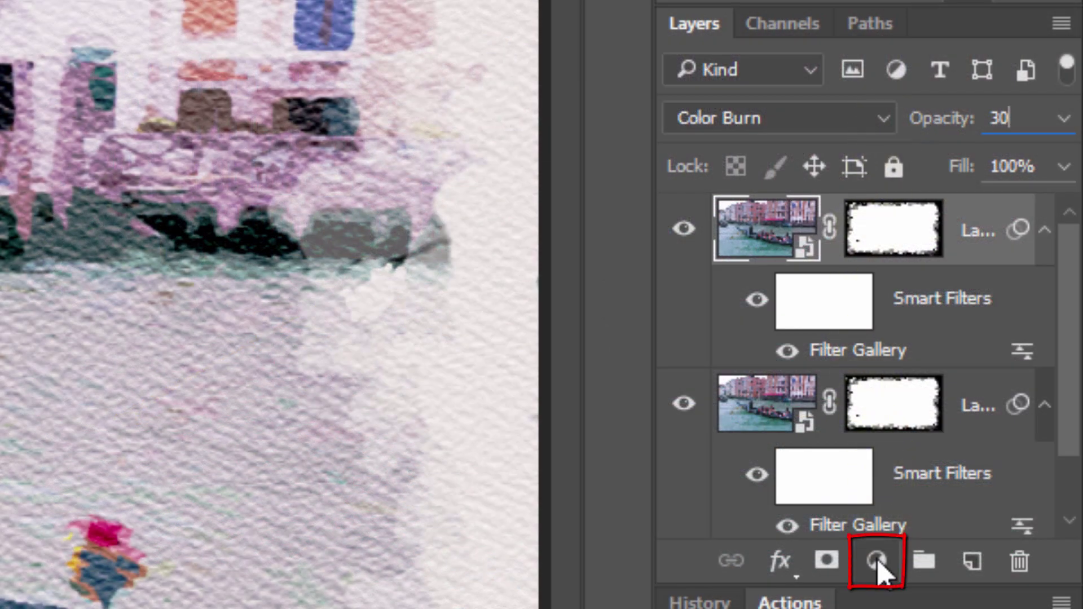
# - Add a Brightness/Contrast adjustment layer on top with Contrast set to 100
pyautogui.click(876, 562)
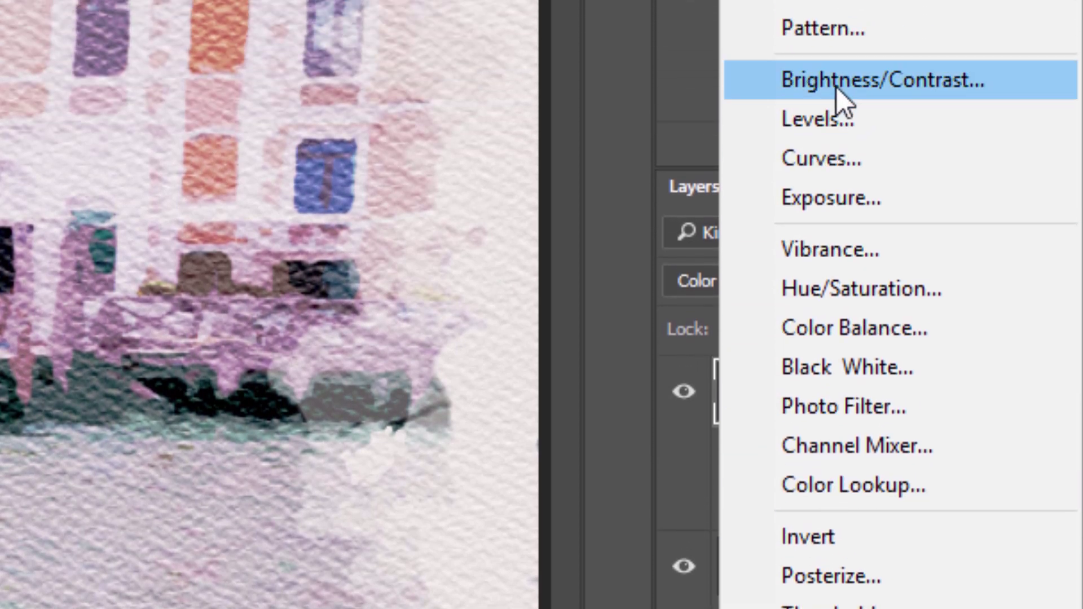
pyautogui.click(837, 87)
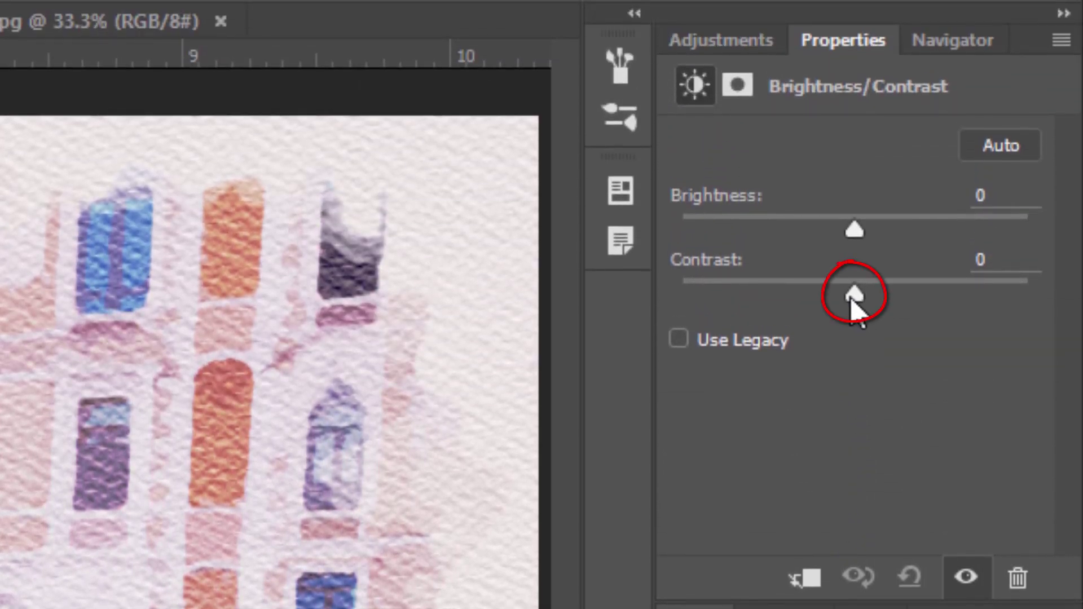
pyautogui.moveTo(851, 298); pyautogui.dragTo(1027, 295)
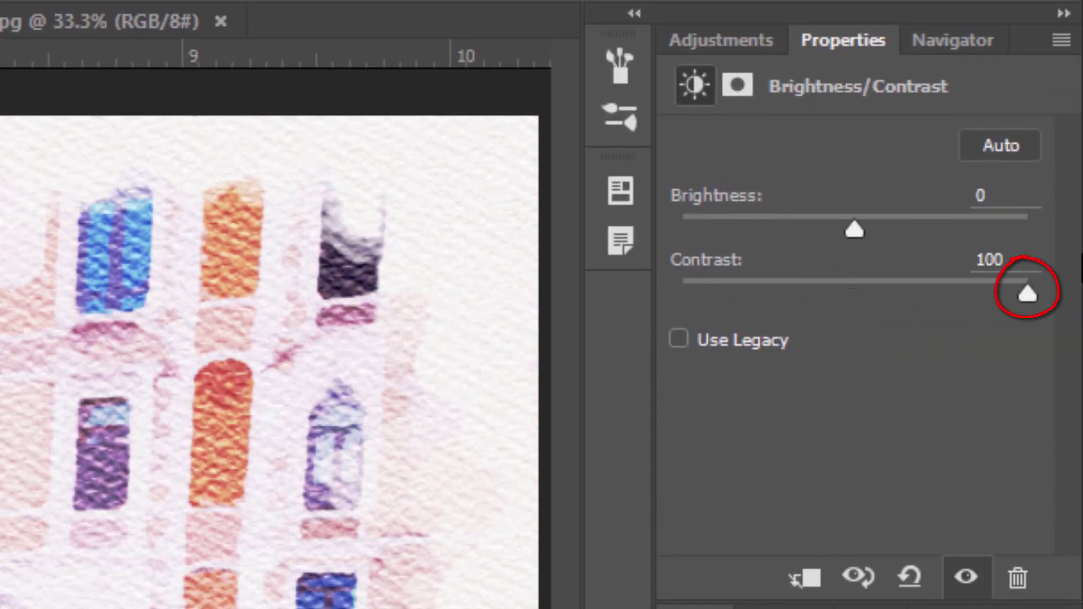